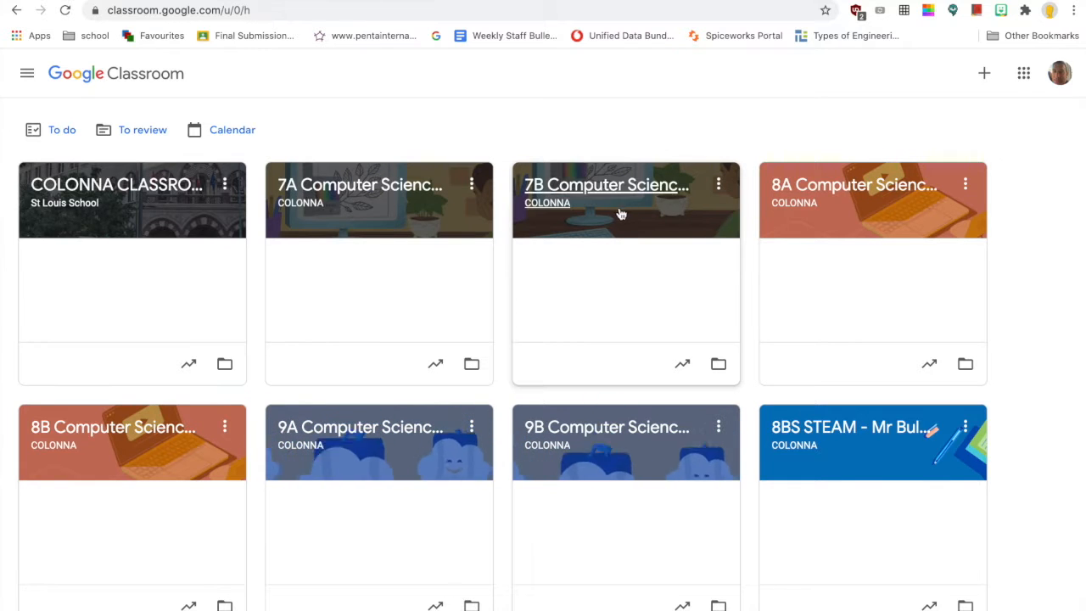
# - Look at the animated banner of the 9A Computer Science class and return to the overview of all classes
pyautogui.scroll(-1, 592, 326)
pyautogui.scroll(1, 592, 326)
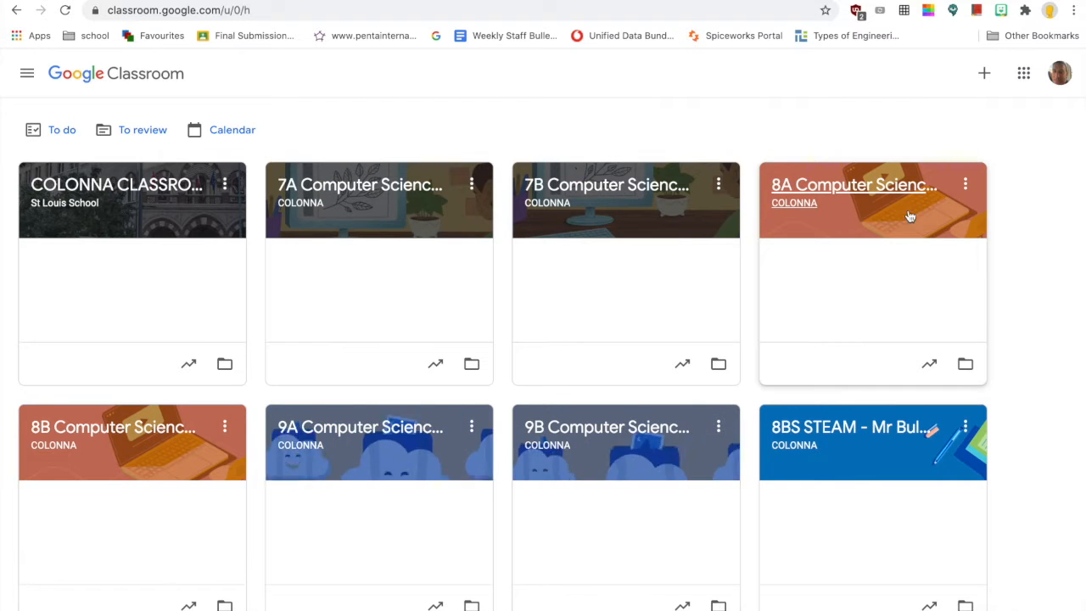
pyautogui.click(409, 458)
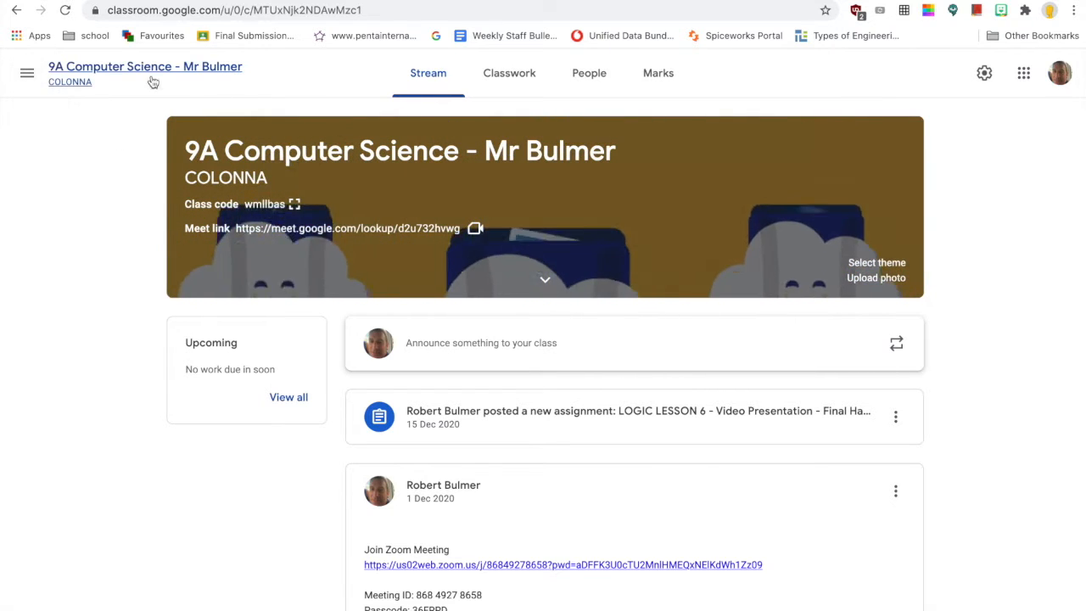
pyautogui.click(27, 74)
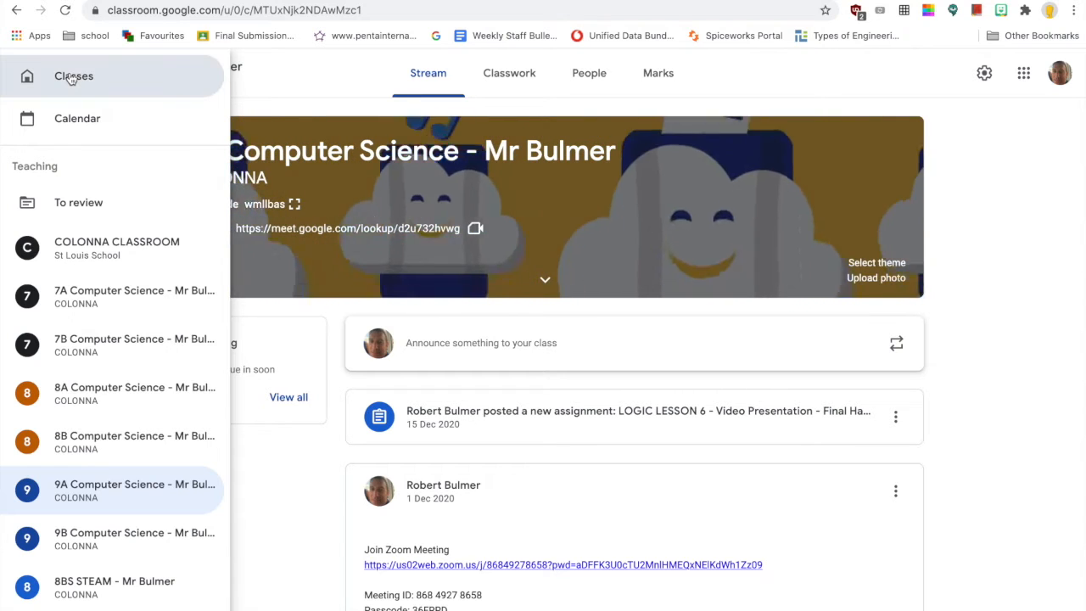
pyautogui.click(72, 77)
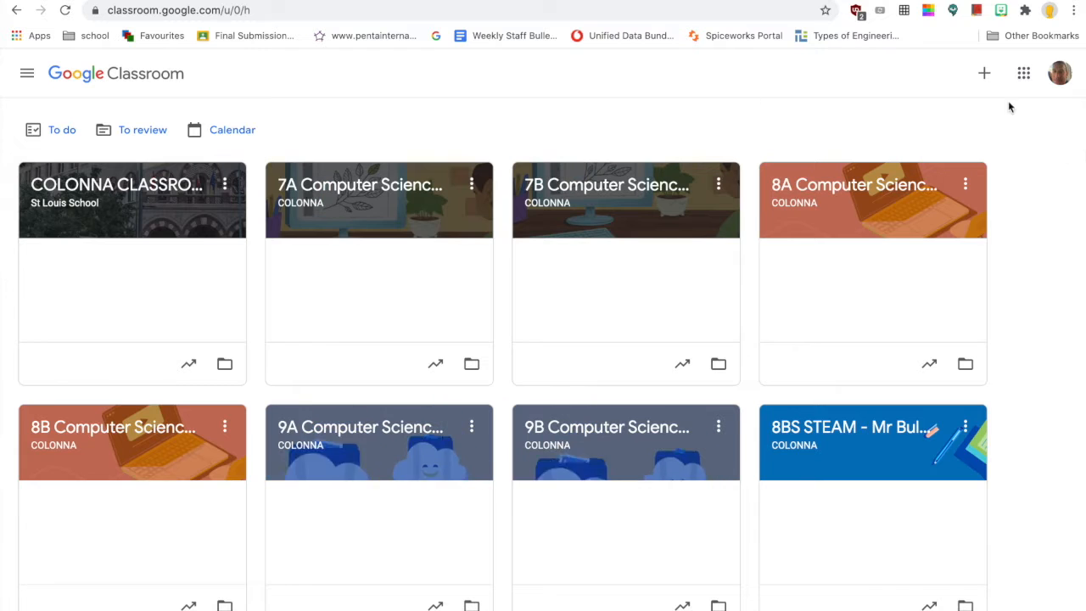
# - Create a class named MY NEW CLASS with section Middle School, subject COMPUTING and a room name
pyautogui.click(984, 75)
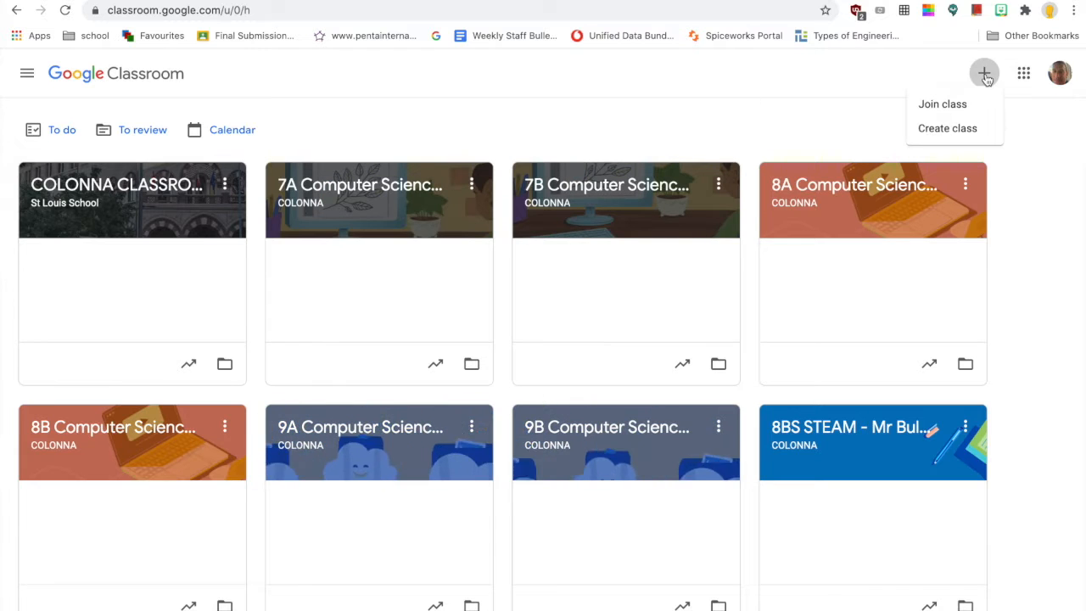
pyautogui.click(933, 140)
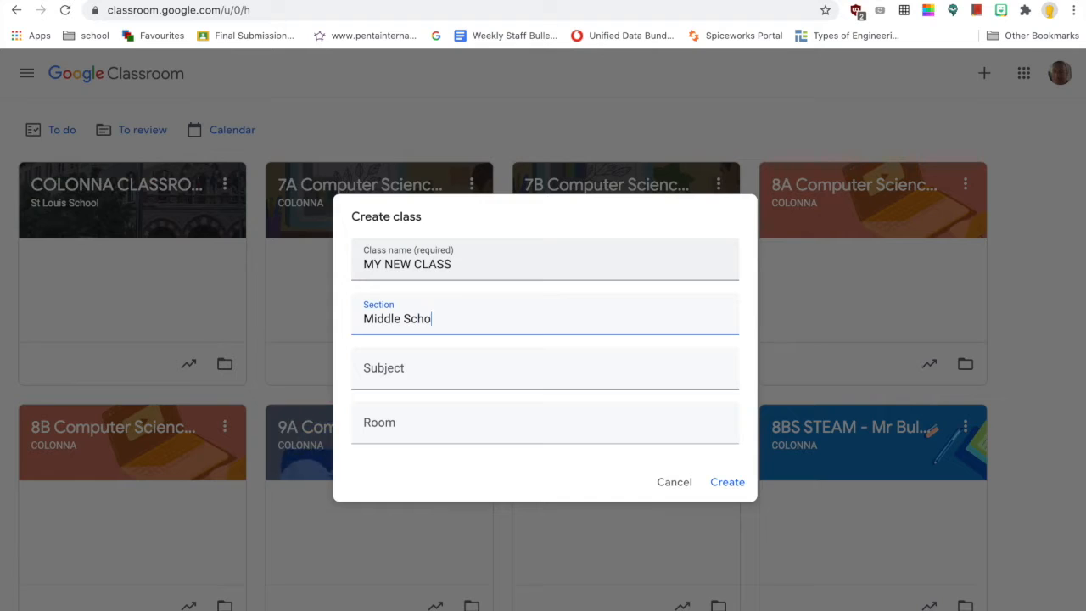
pyautogui.press('Tab')
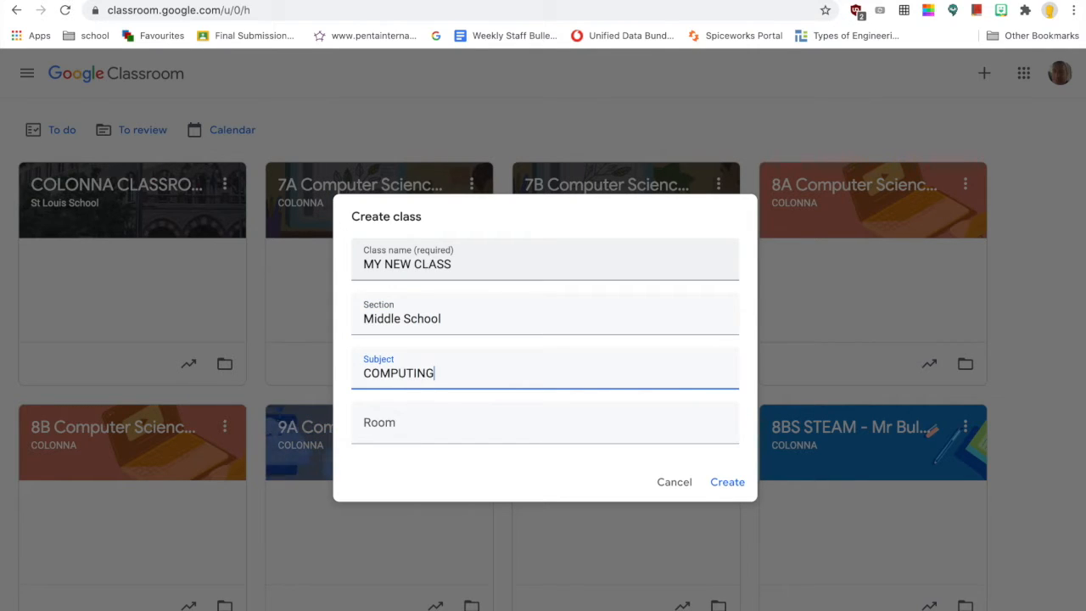
pyautogui.press('Tab')
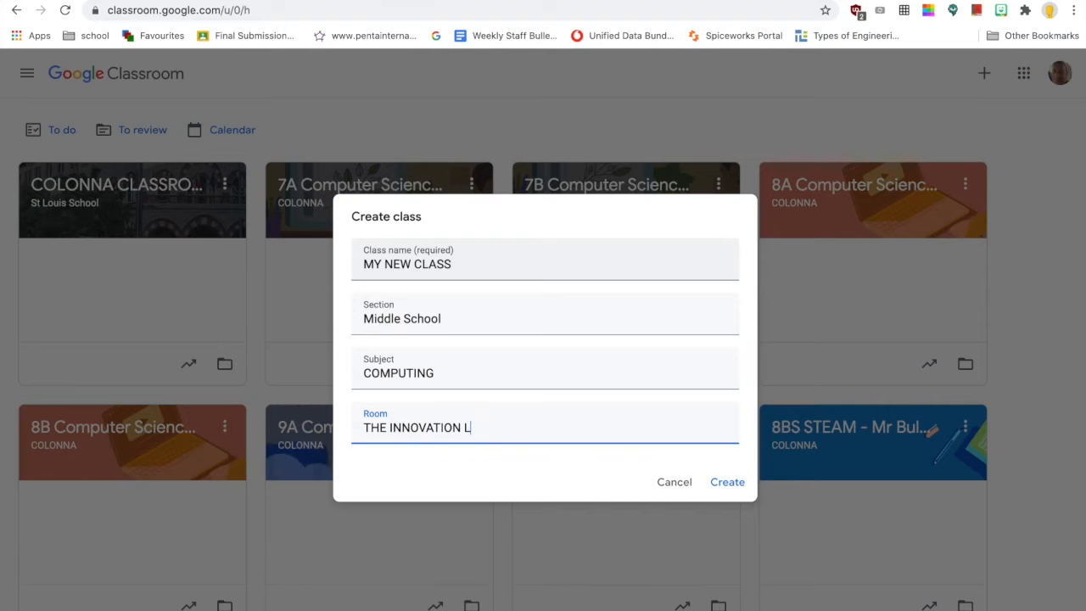
pyautogui.click(728, 486)
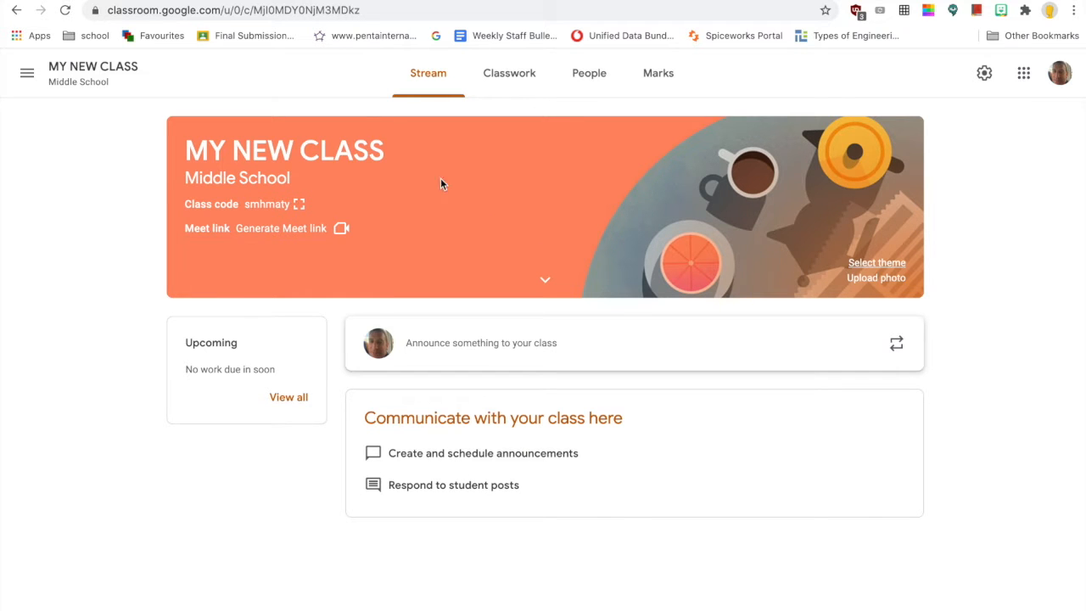
# - Search Google for "banner animation classroom" in a new browser tab
pyautogui.hotkey('ctrl', 't')
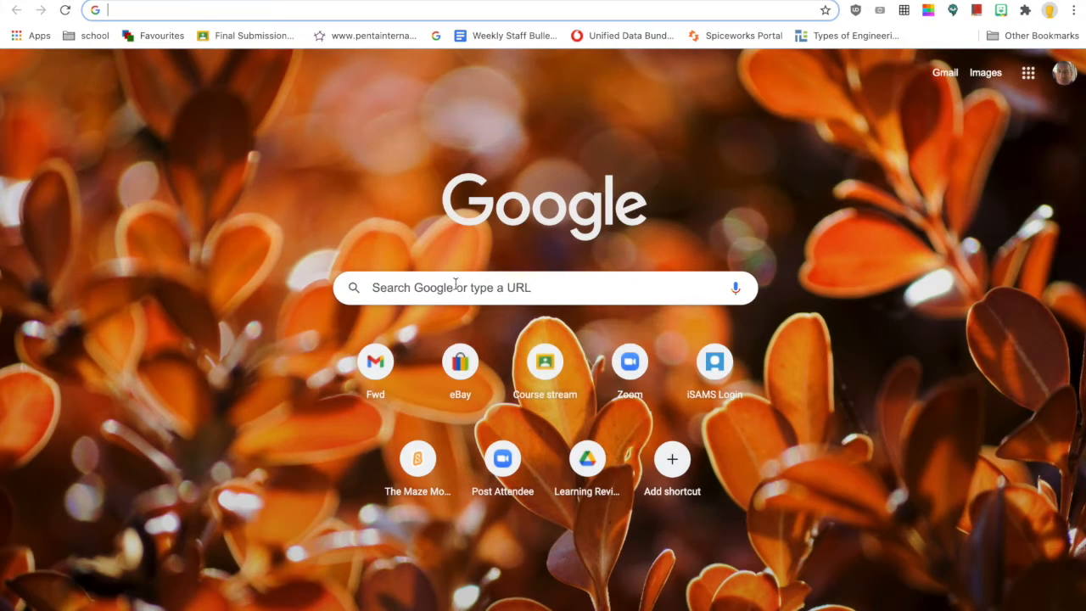
pyautogui.click(458, 287)
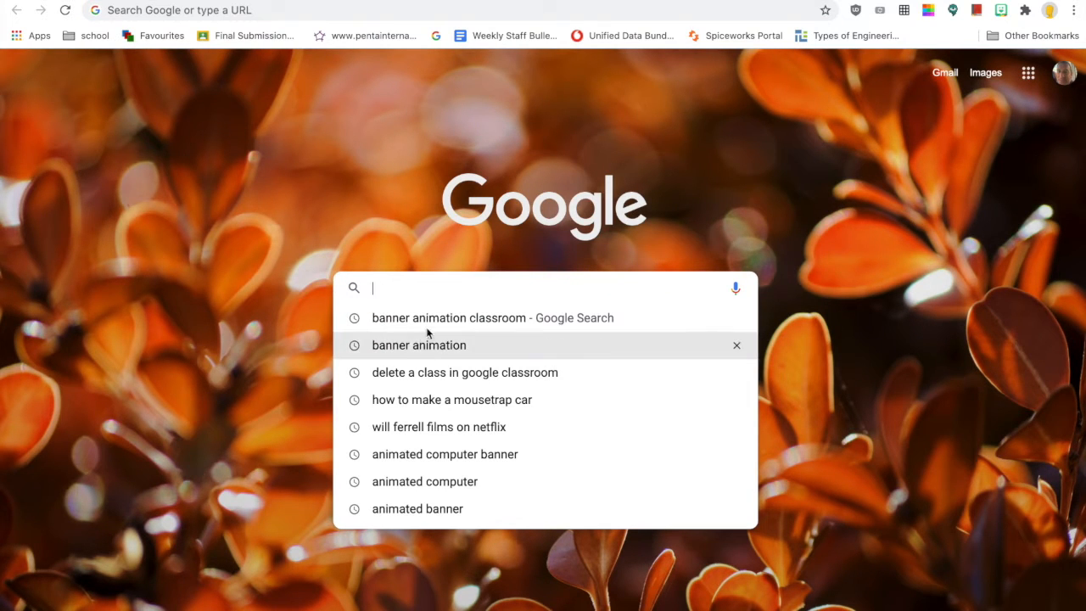
pyautogui.write('banner a')
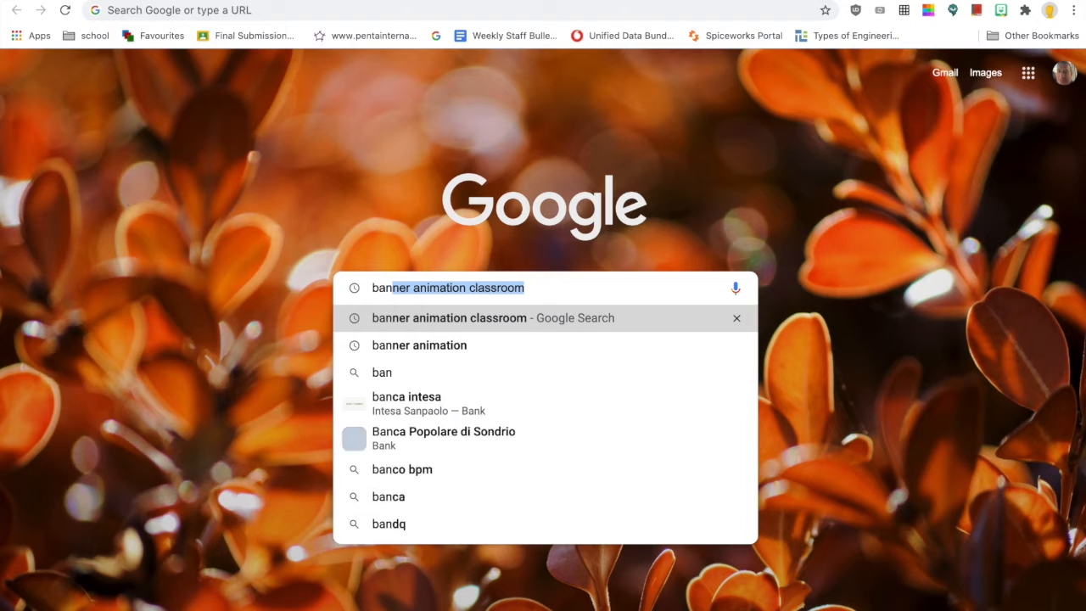
pyautogui.write('nimation ')
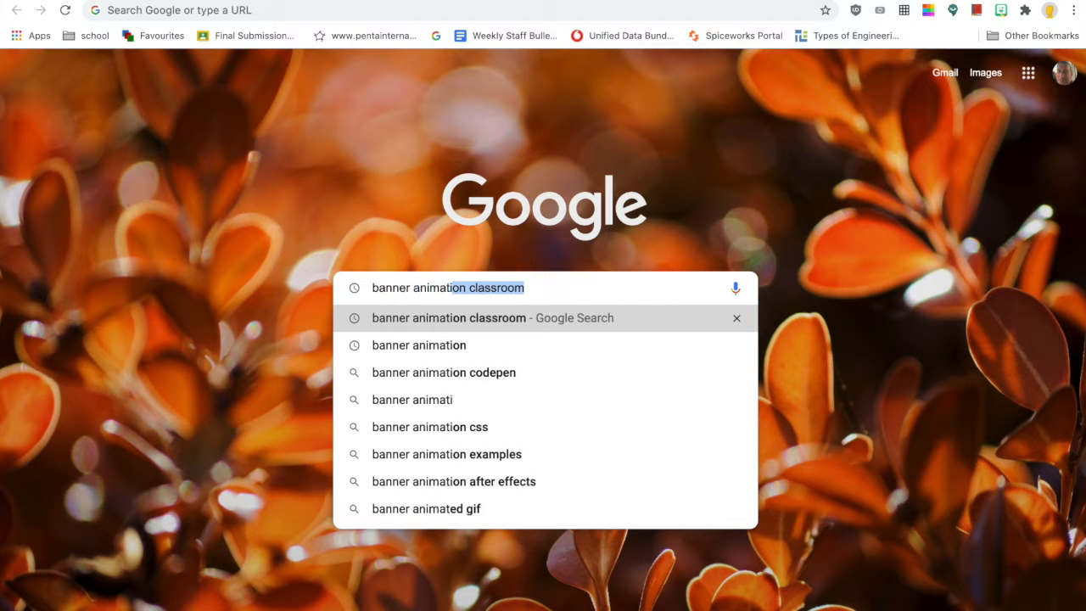
pyautogui.write('classroo')
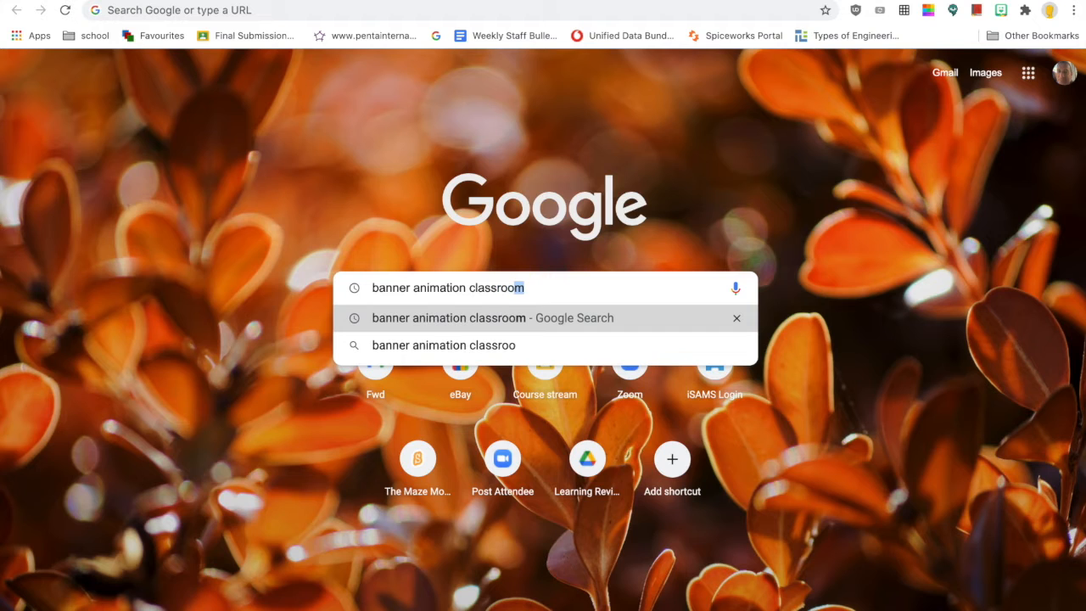
pyautogui.write('m')
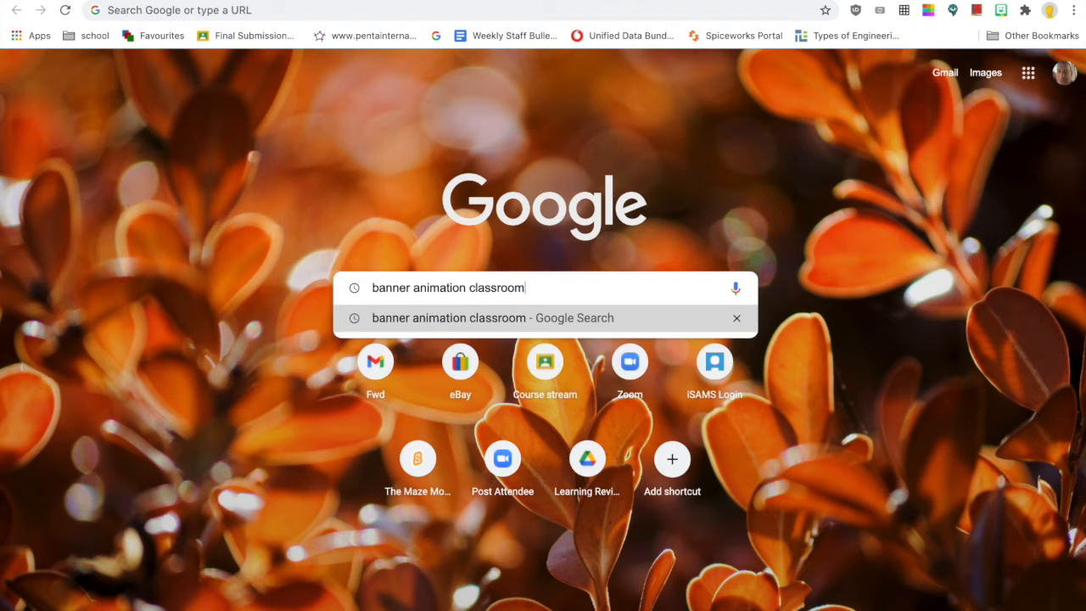
pyautogui.press('Return')
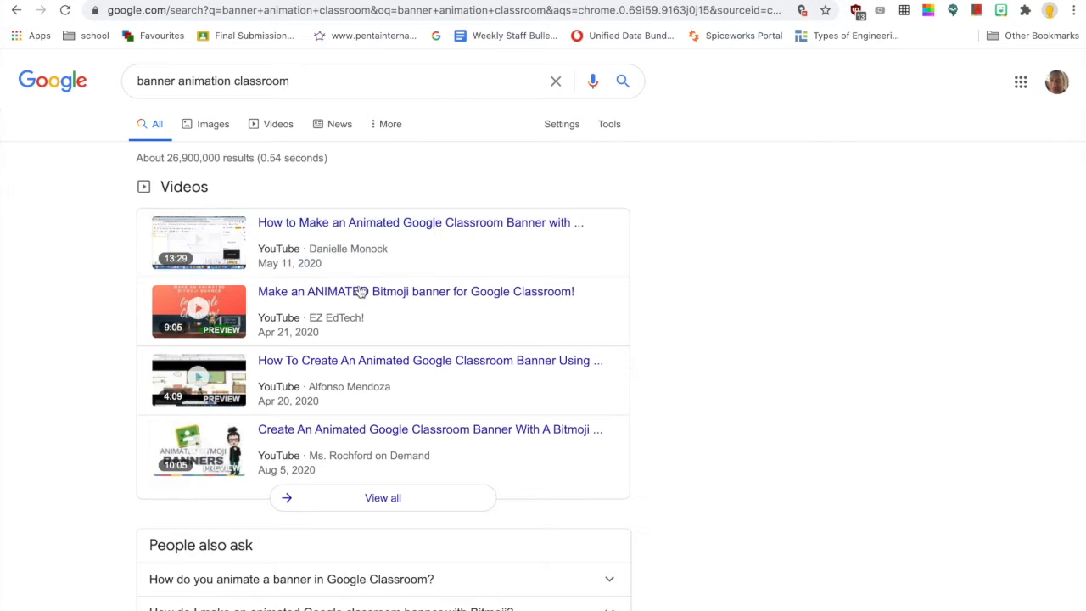
# - Show the image results for the search and filter them to type GIF and size Large
pyautogui.click(214, 125)
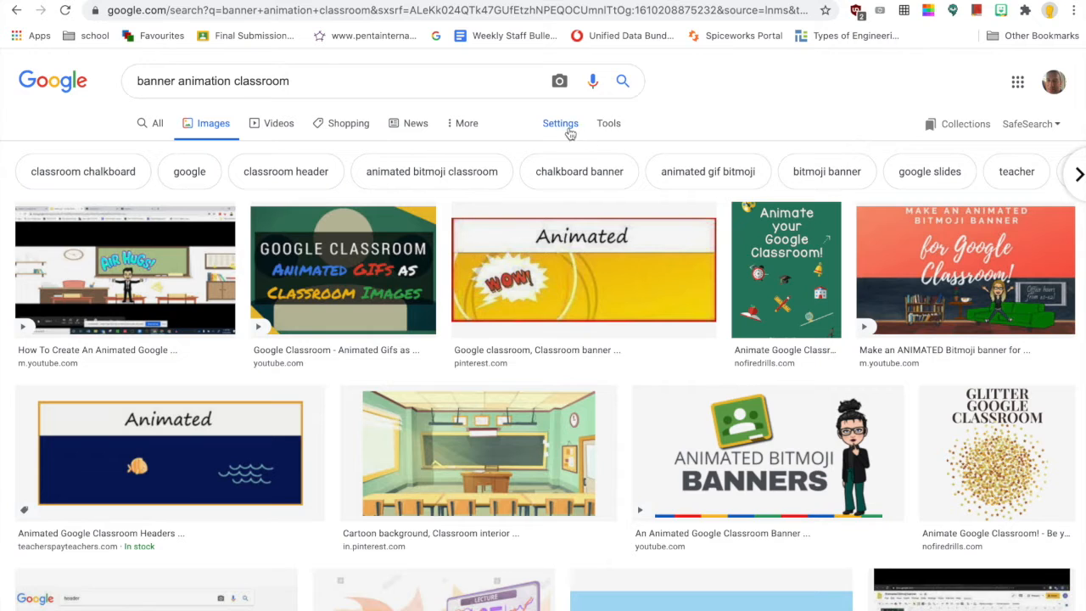
pyautogui.click(609, 125)
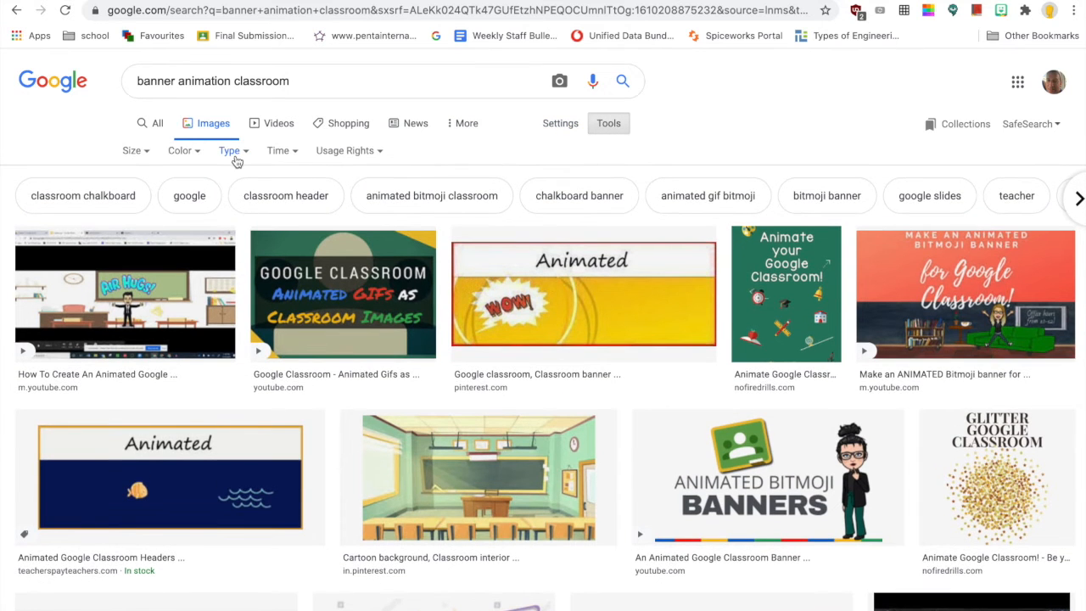
pyautogui.click(233, 153)
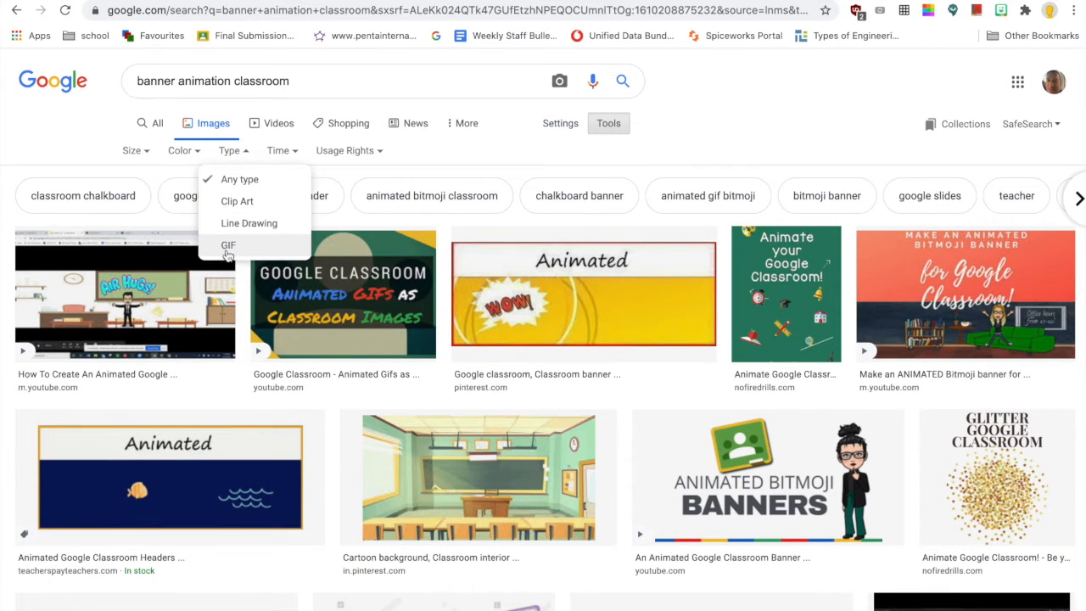
pyautogui.click(228, 246)
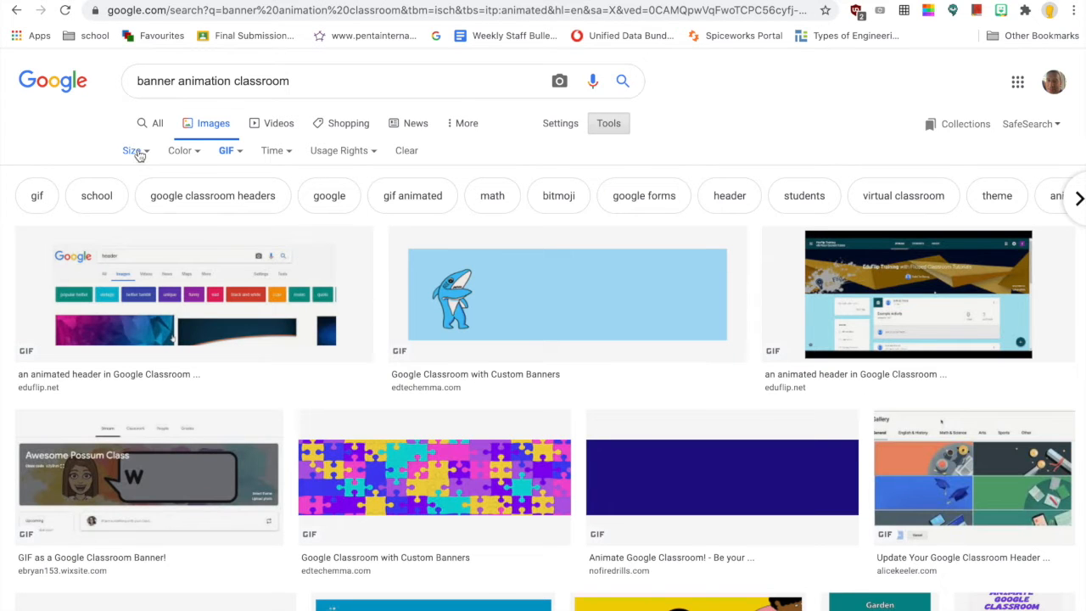
pyautogui.click(135, 152)
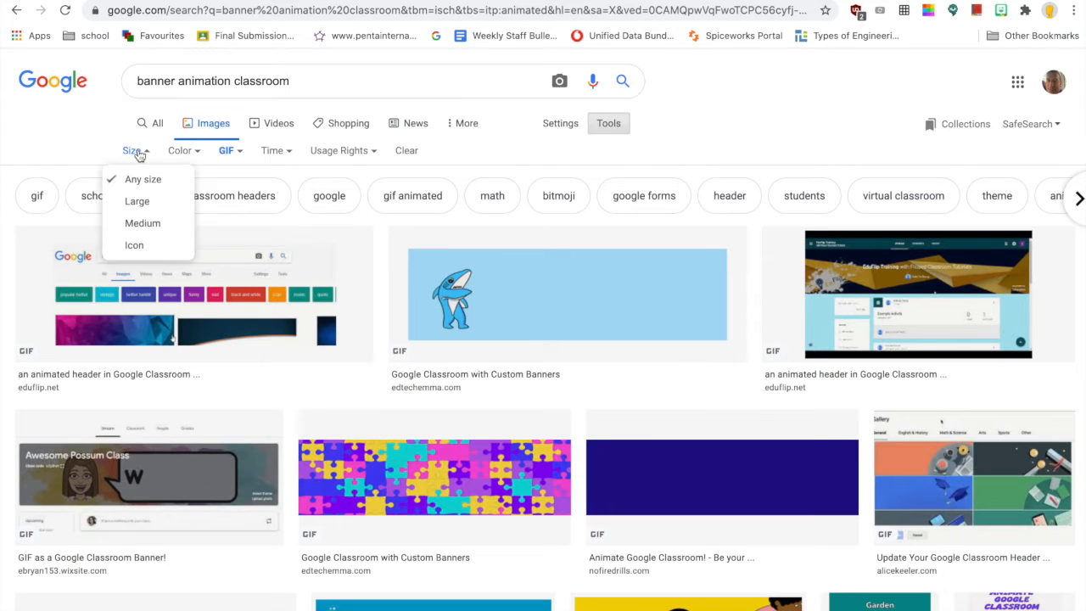
pyautogui.click(136, 201)
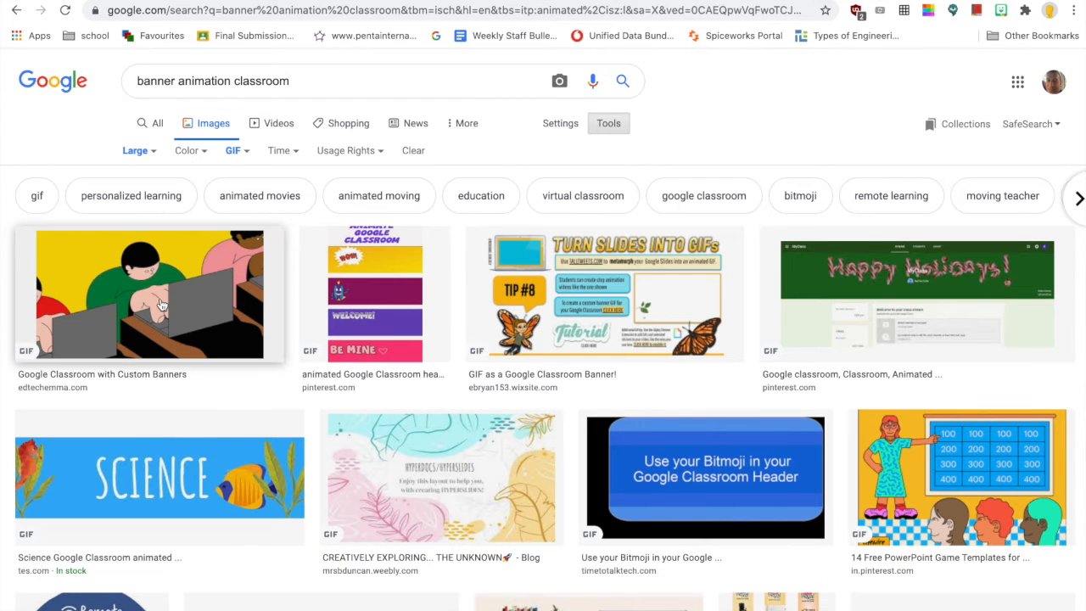
# - Save the "Google Classroom with Custom Banners" GIF of people at laptops to the Desktop as mynewclass.gif
pyautogui.click(161, 305)
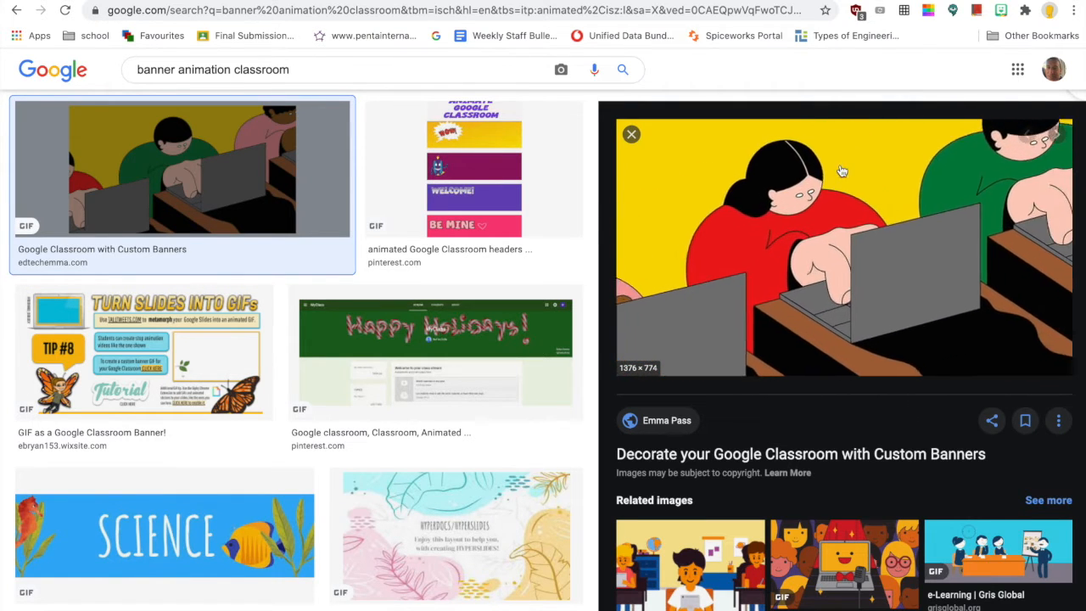
pyautogui.rightClick(841, 165)
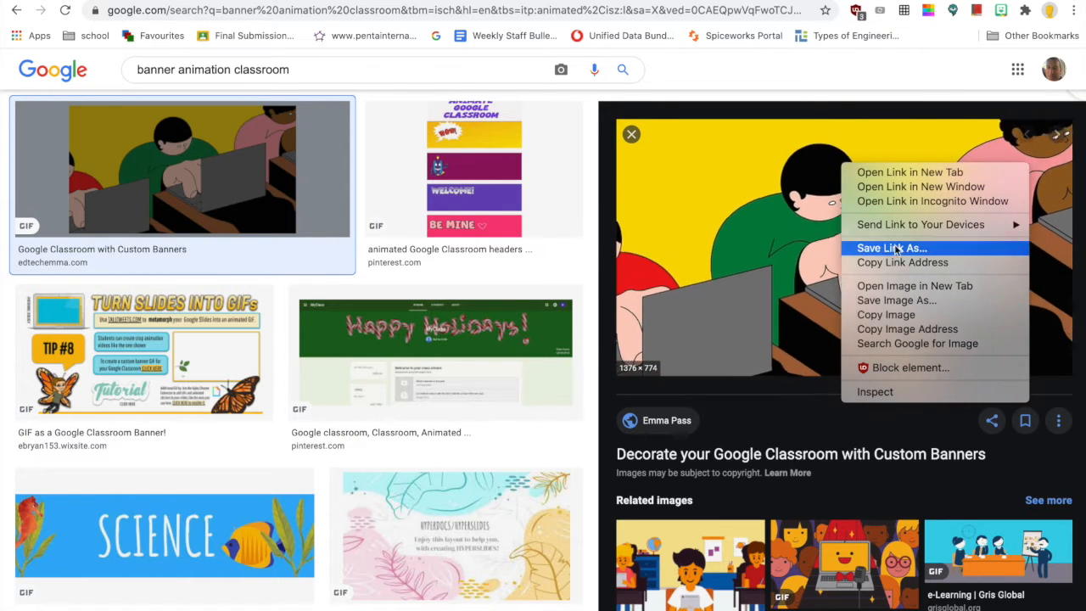
pyautogui.click(880, 302)
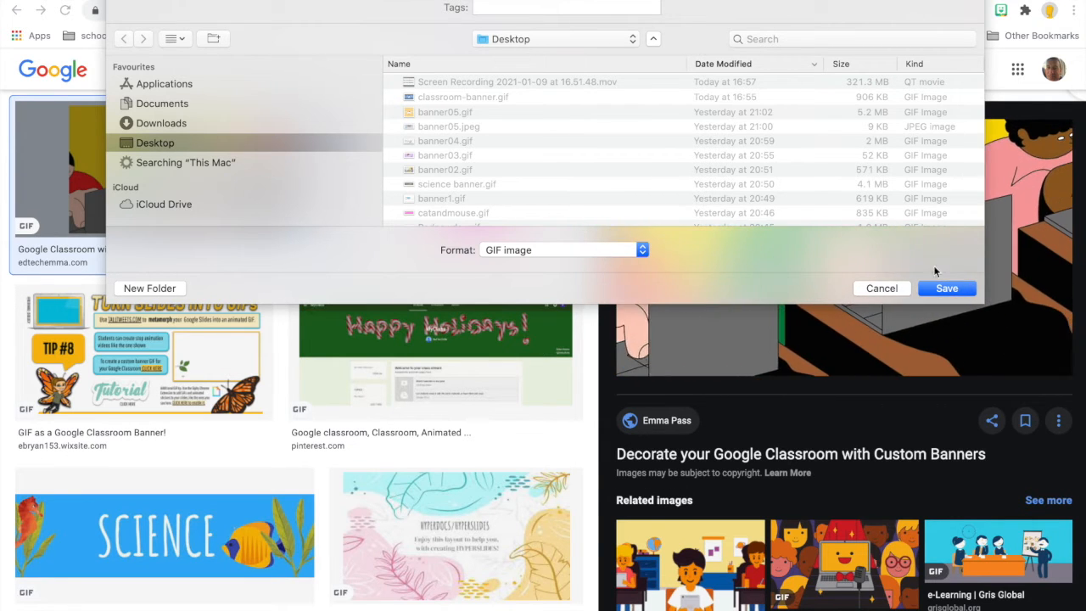
pyautogui.click(944, 287)
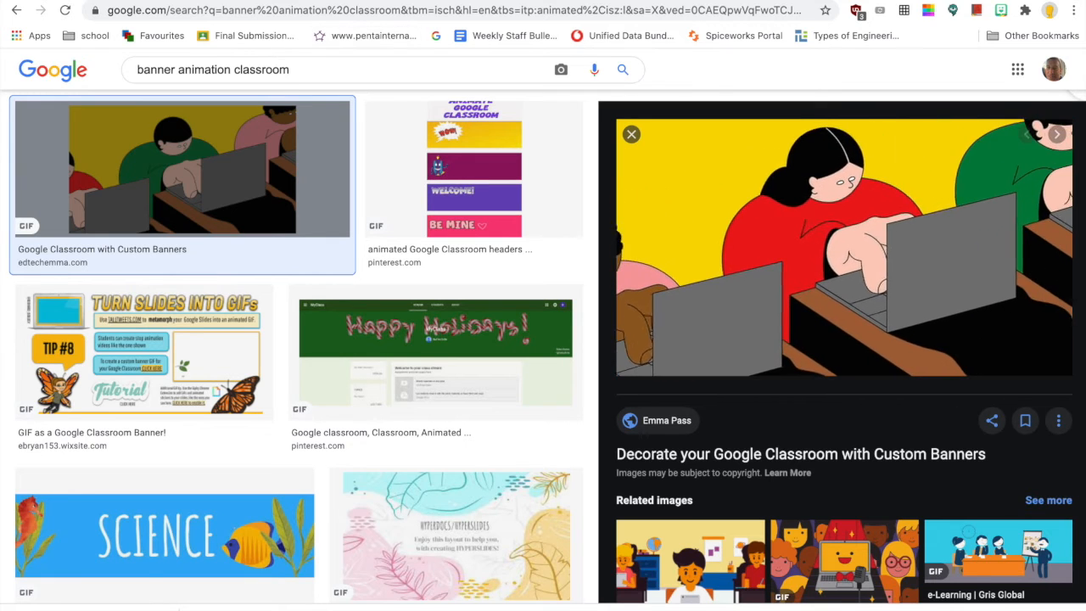
# - Return to MY NEW CLASS in Google Classroom and upload mynewclass.gif from the Desktop as its banner photo
pyautogui.hotkey('ctrl', 'shift', 'Tab')
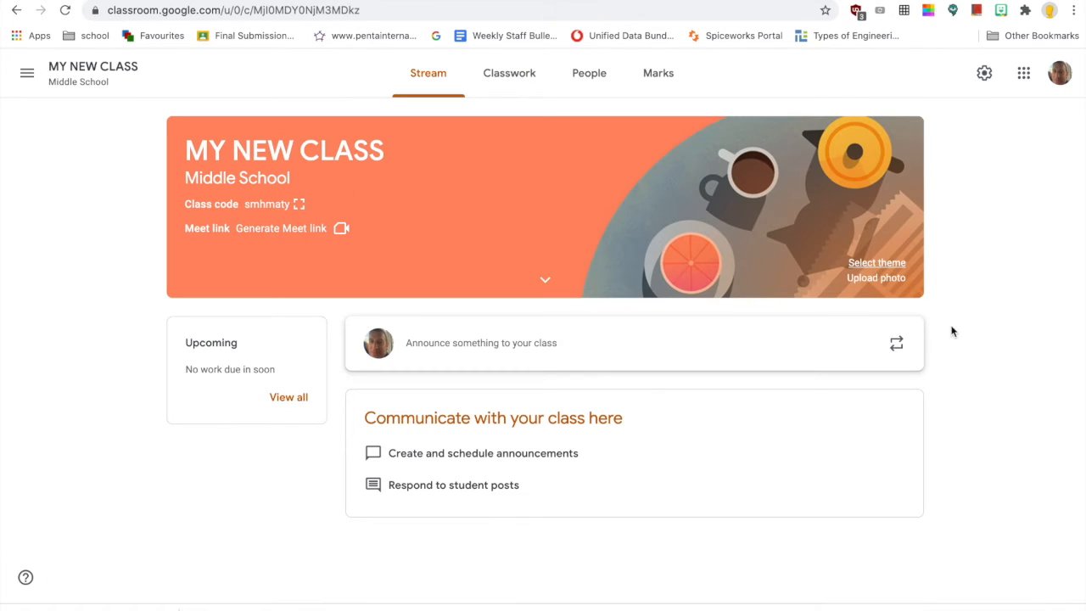
pyautogui.click(876, 279)
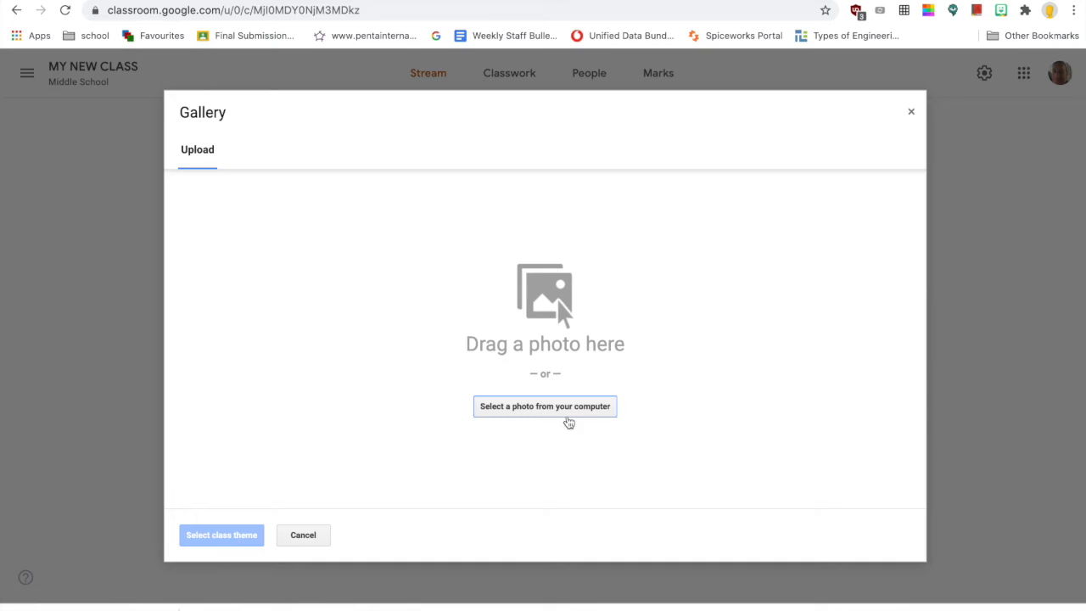
pyautogui.click(549, 408)
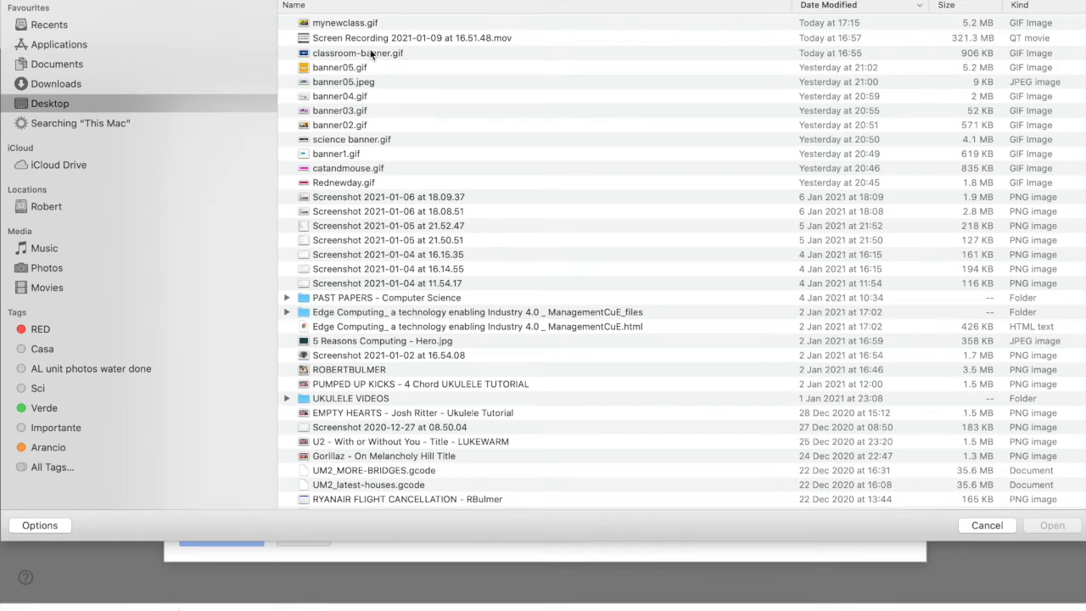
pyautogui.click(836, 7)
pyautogui.click(835, 7)
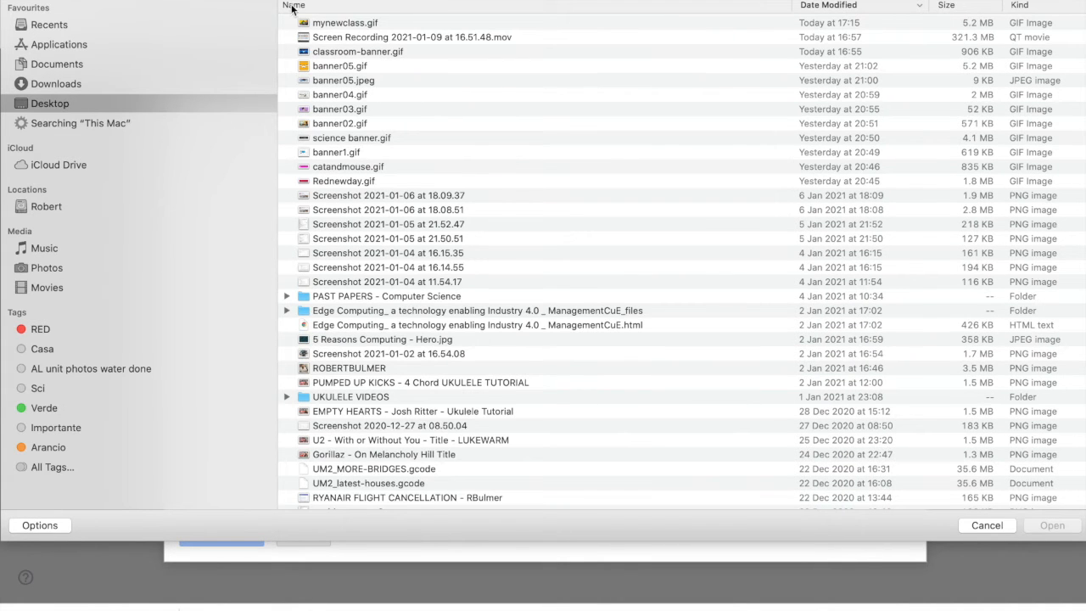
pyautogui.click(330, 29)
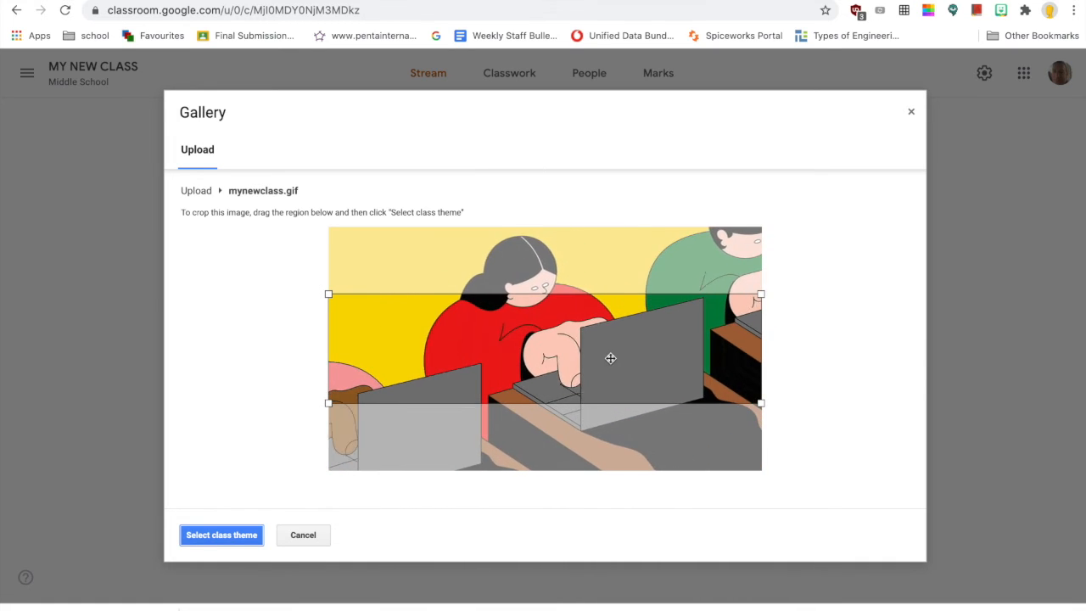
# - Crop the banner to the upper-middle band of the GIF, apply it as the class theme and return to the class overview
pyautogui.moveTo(611, 358); pyautogui.dragTo(609, 286)
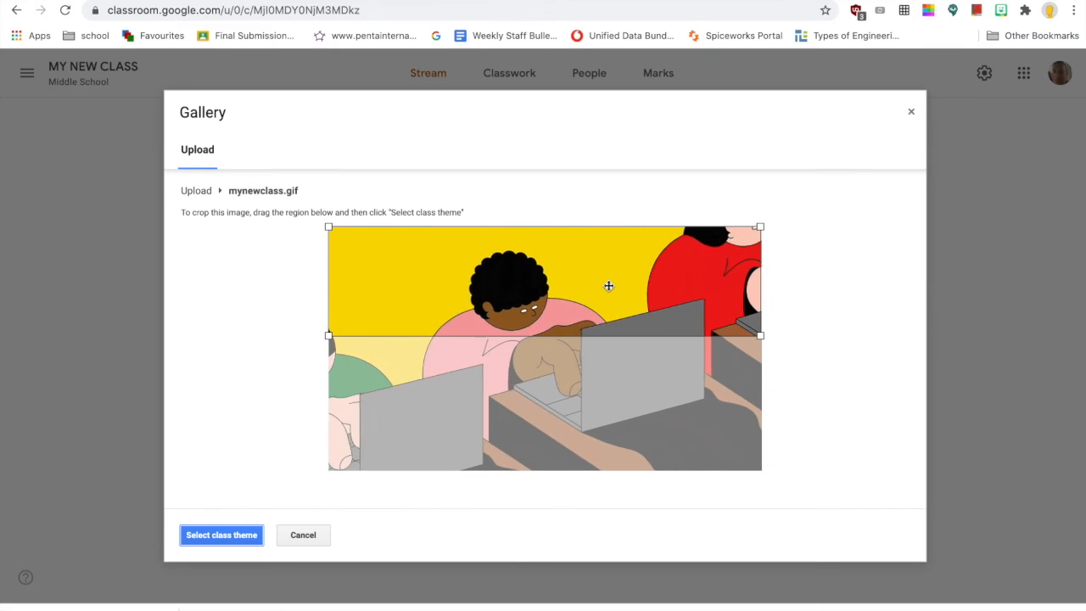
pyautogui.moveTo(609, 286); pyautogui.dragTo(606, 329)
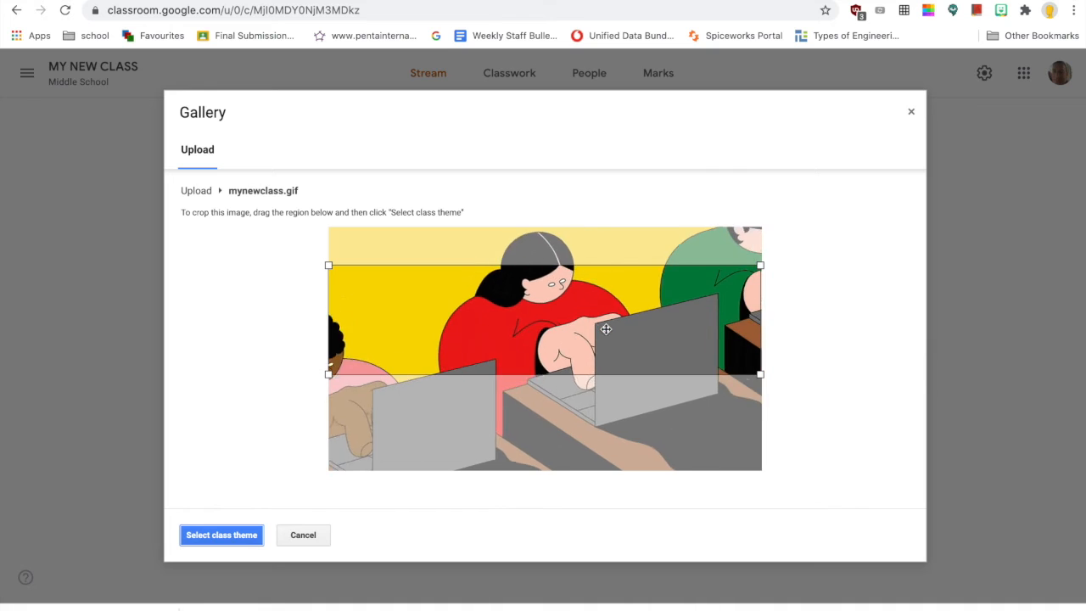
pyautogui.click(208, 537)
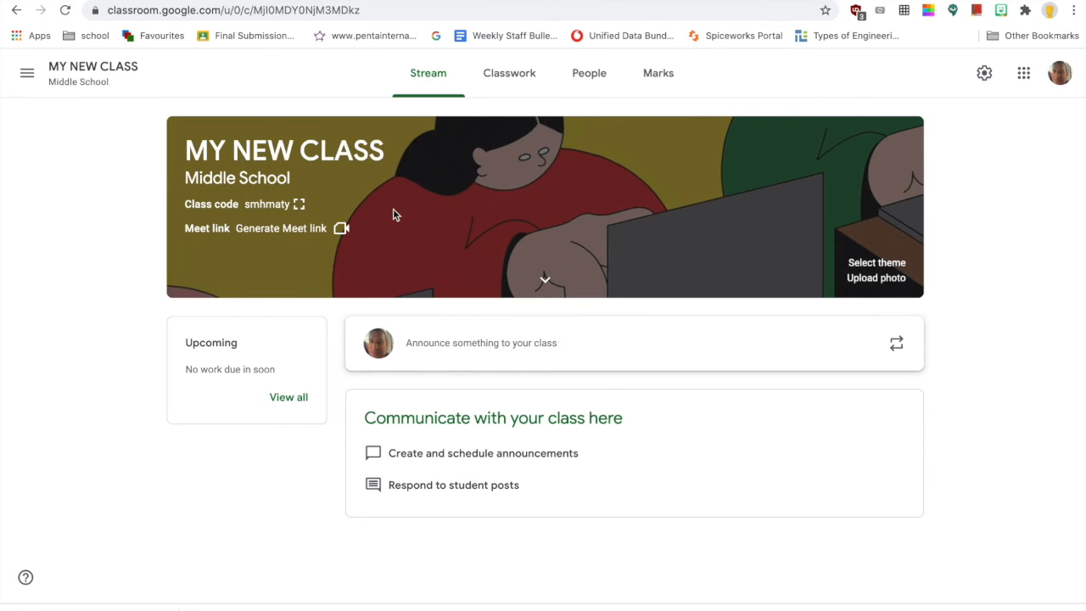
pyautogui.click(28, 74)
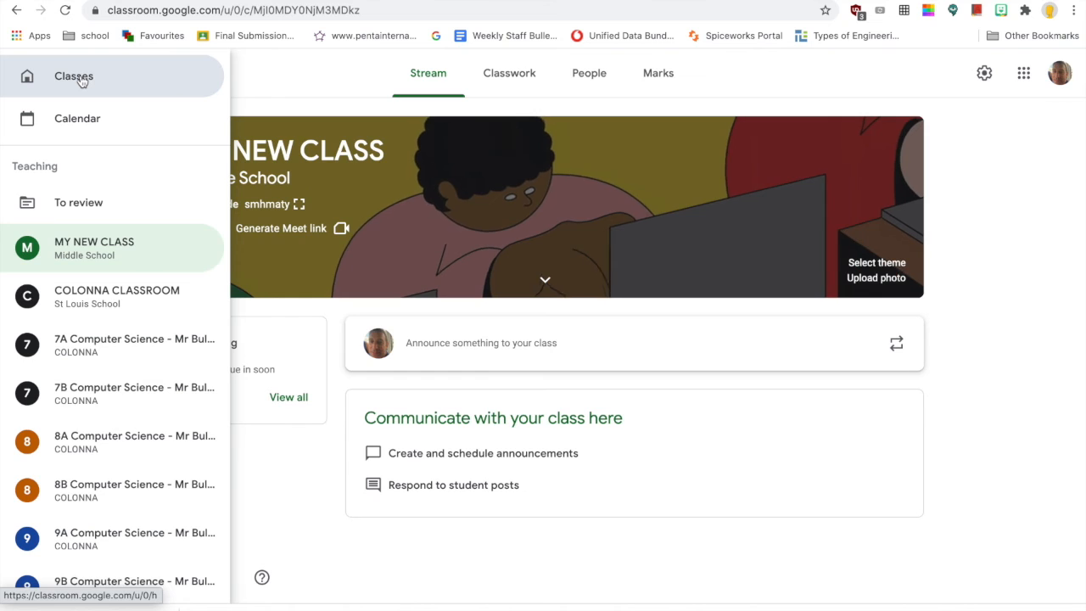
pyautogui.click(76, 78)
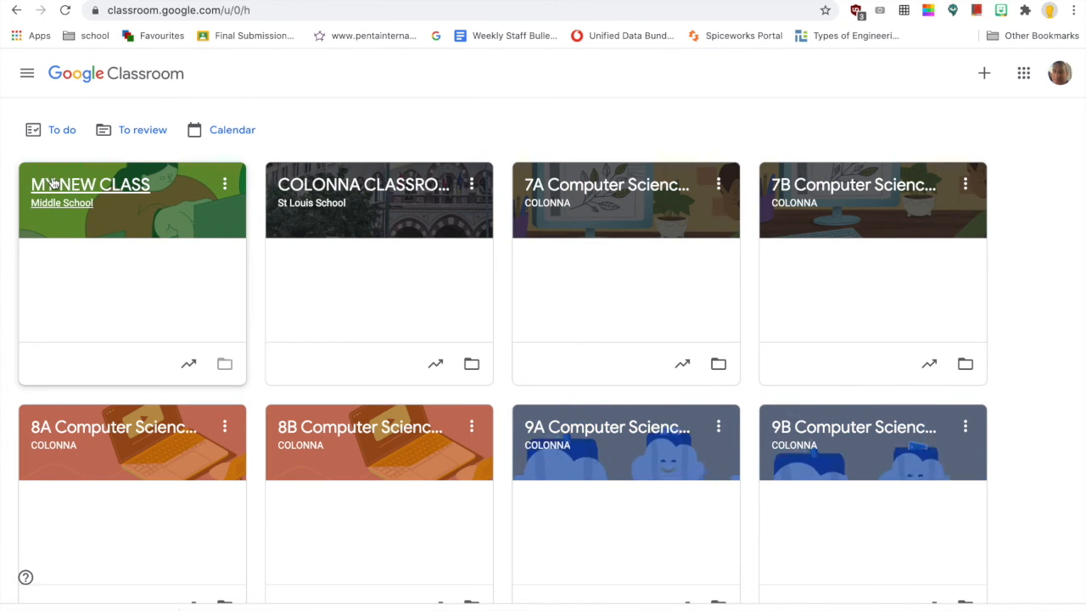